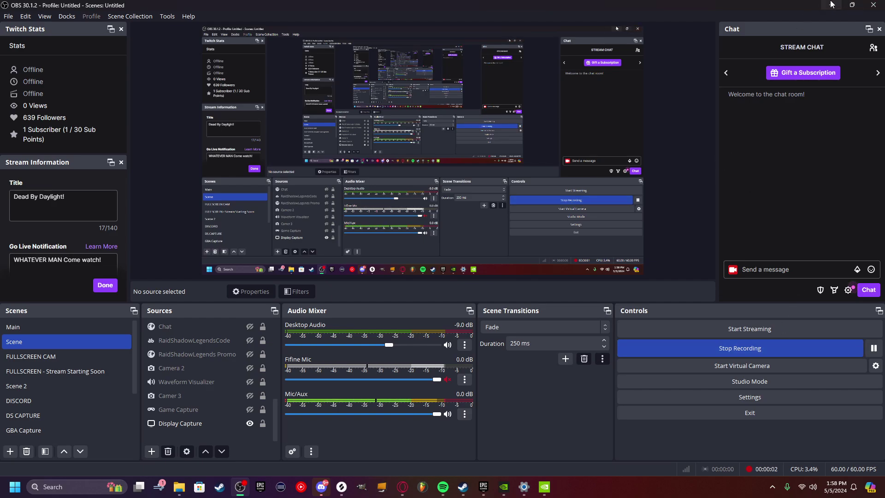
Hide OBS and show NVIDIA Control Panel's Fallout 4 program settings, with Vertical sync On.
{"action": "left_click", "coordinate": [833, 4]}
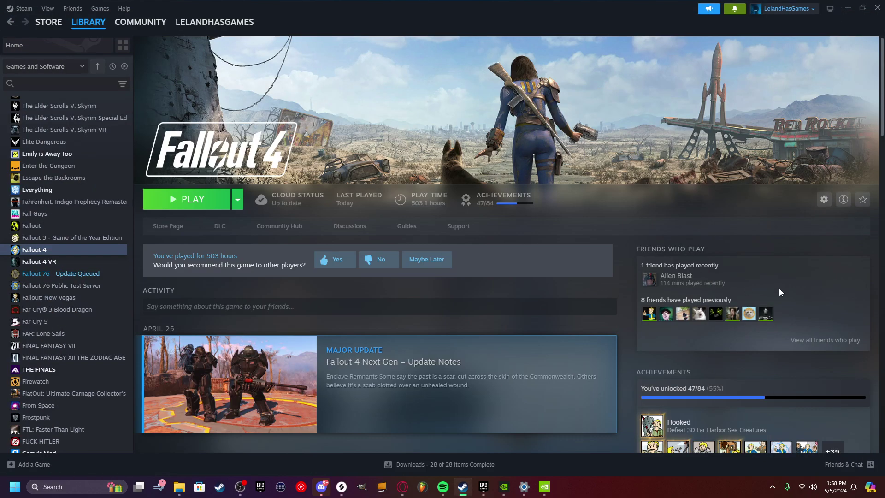
{"action": "mouse_move", "coordinate": [545, 487]}
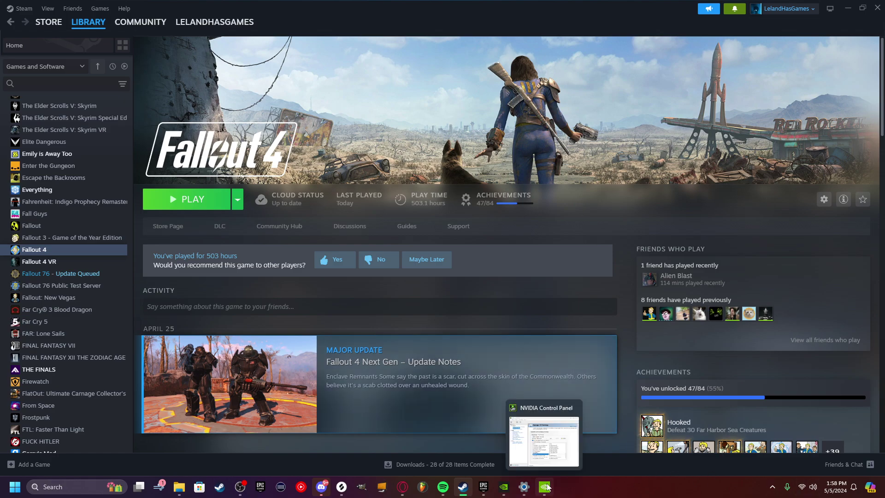
{"action": "left_click", "coordinate": [525, 487]}
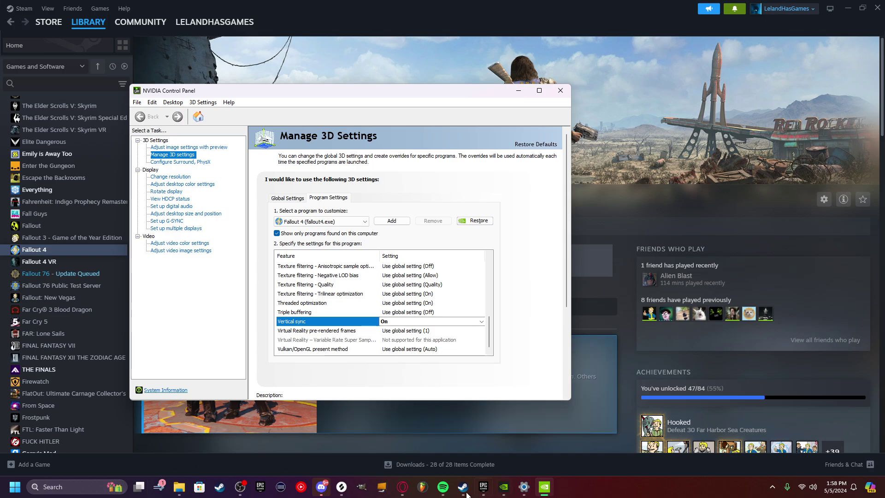
{"action": "left_click", "coordinate": [524, 487]}
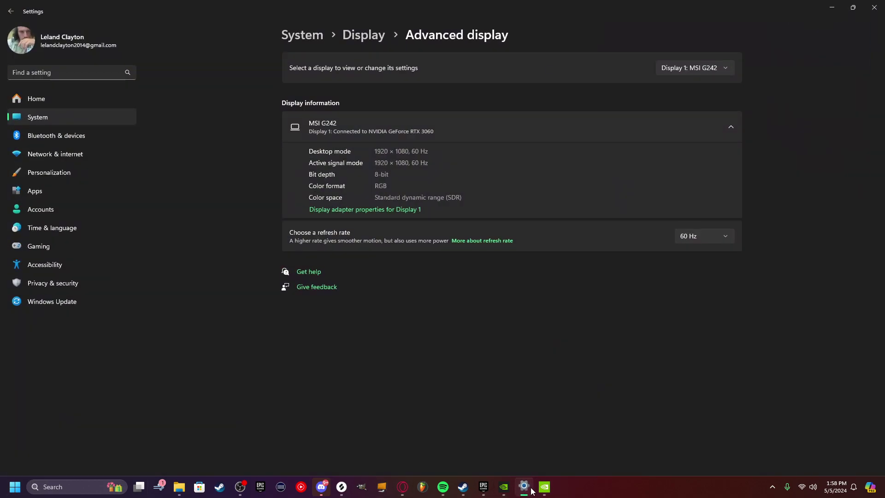
{"action": "left_click", "coordinate": [708, 235]}
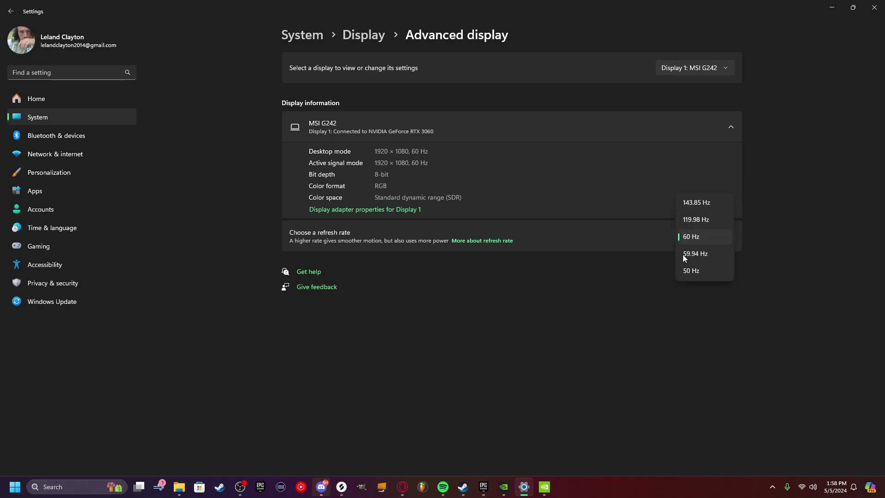
{"action": "left_click", "coordinate": [688, 239]}
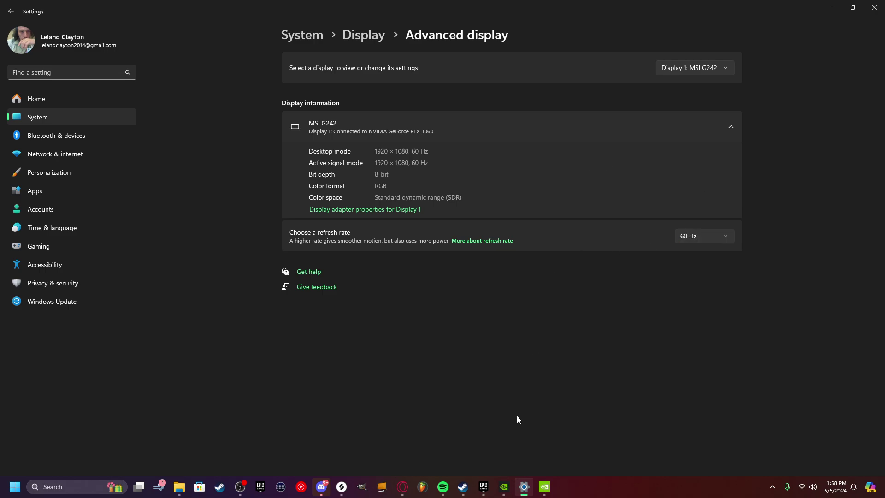
{"action": "left_click", "coordinate": [28, 118]}
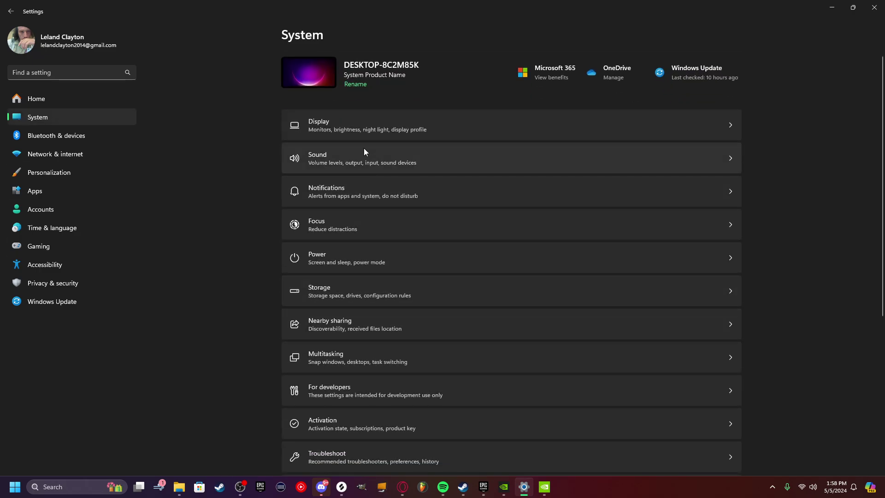
{"action": "left_click", "coordinate": [363, 129]}
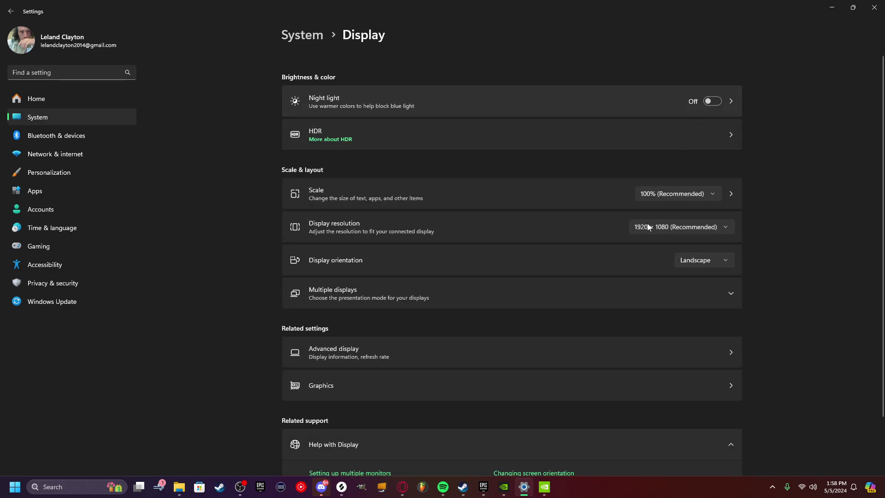
{"action": "left_click", "coordinate": [715, 352]}
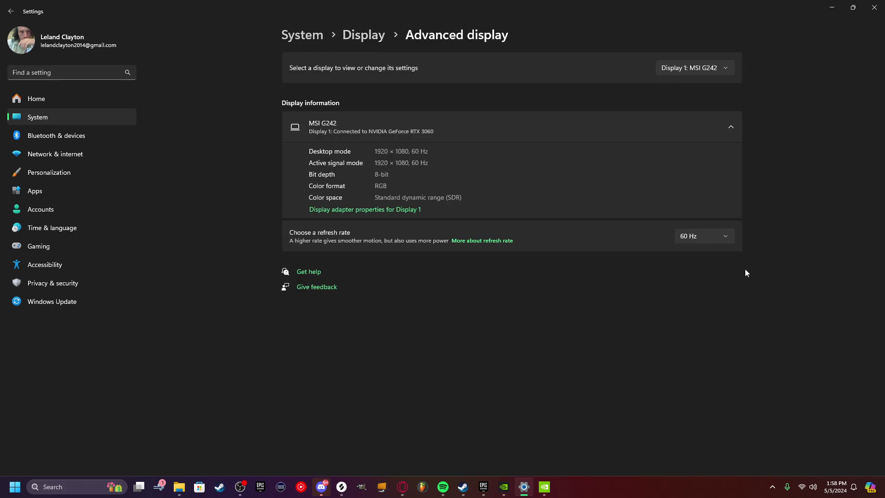
{"action": "left_click", "coordinate": [724, 237]}
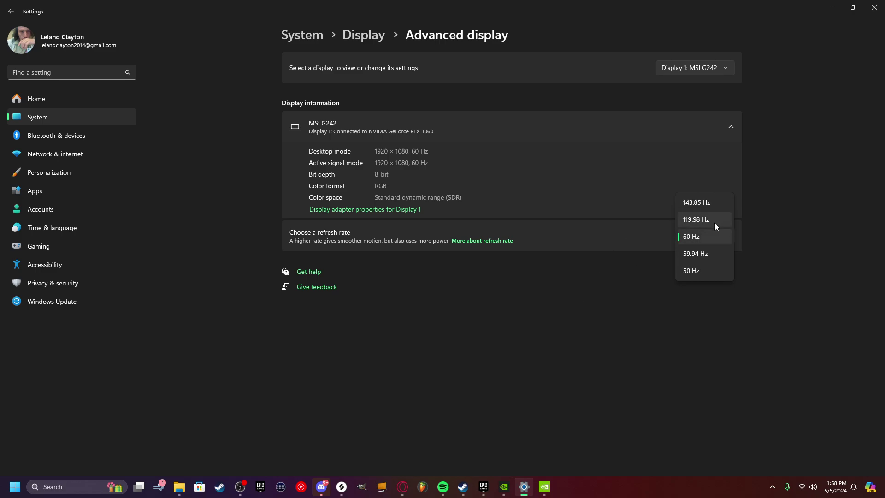
{"action": "left_click", "coordinate": [586, 299]}
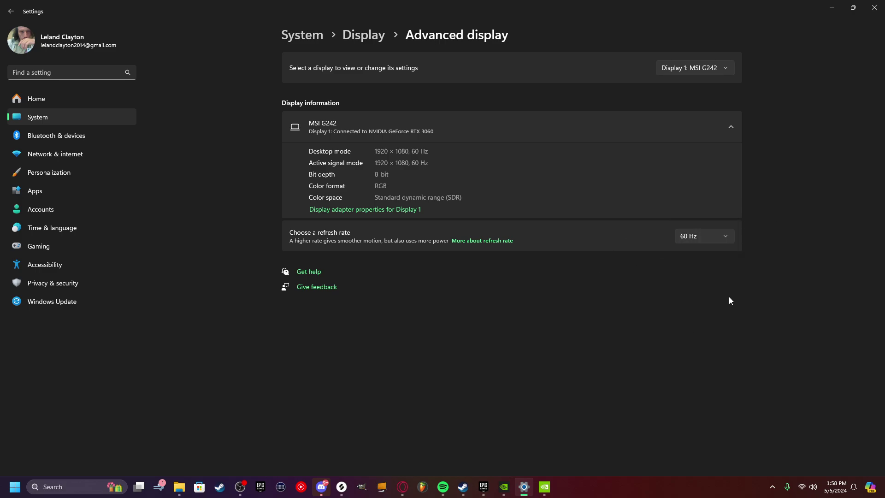
{"action": "left_click", "coordinate": [831, 7]}
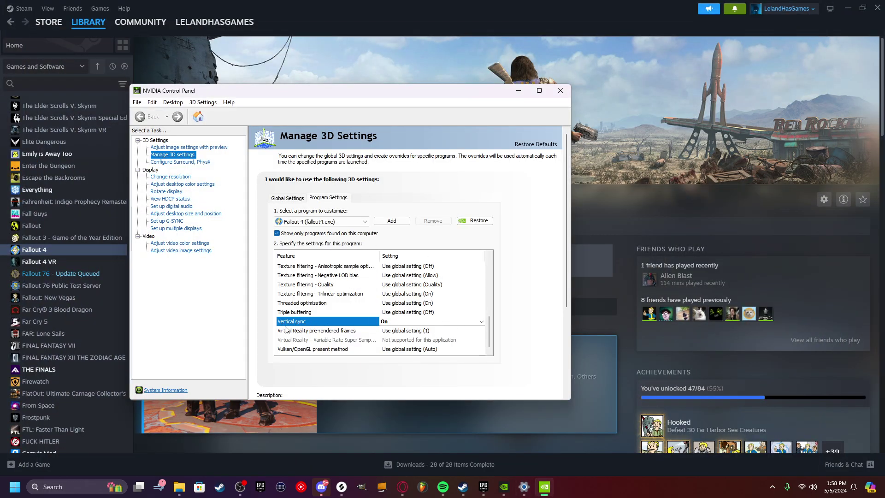
Move the panel, check the NVIDIA tray options, and confirm Fallout 4 Vertical sync stays On.
{"action": "left_click_drag", "start_coordinate": [298, 90], "coordinate": [366, 94]}
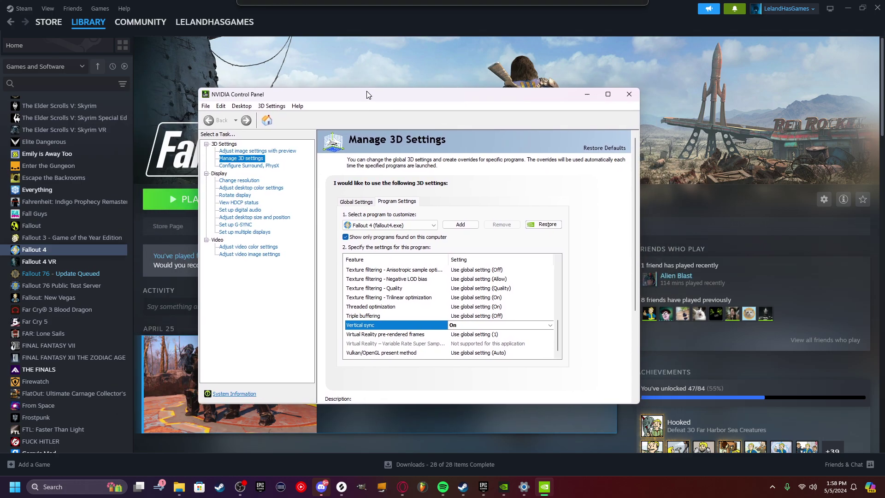
{"action": "left_click", "coordinate": [771, 489]}
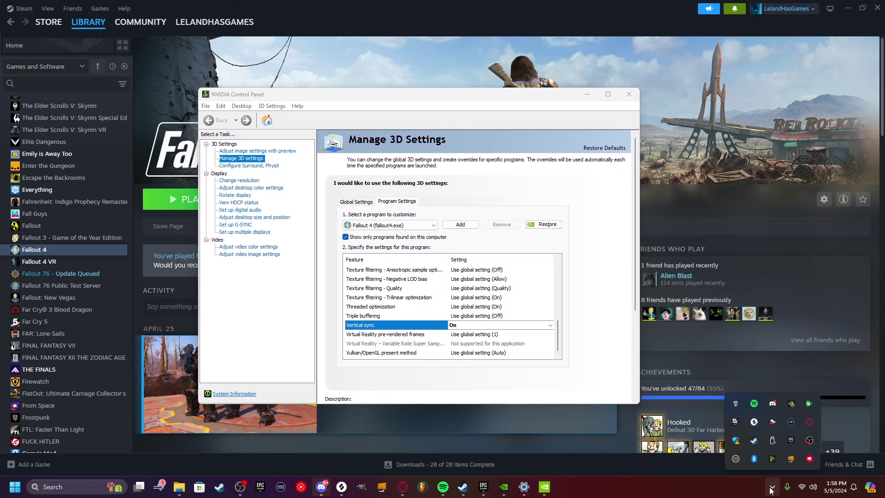
{"action": "right_click", "coordinate": [791, 407]}
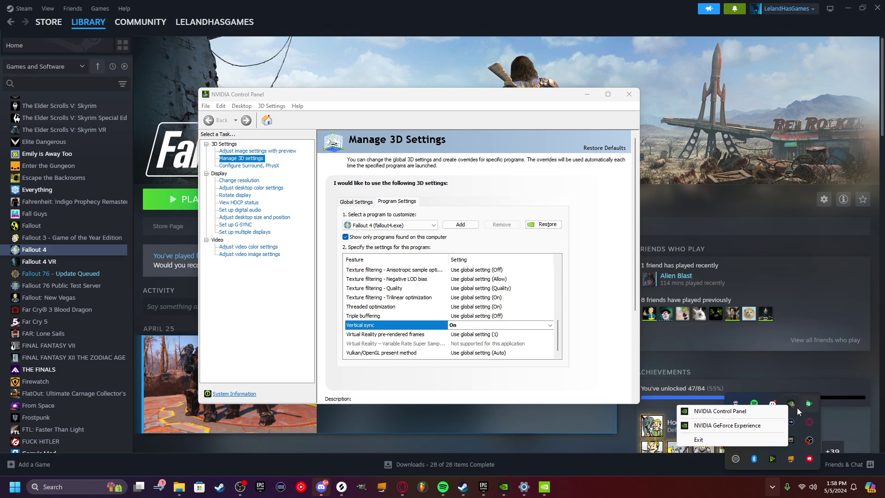
{"action": "left_click", "coordinate": [633, 493]}
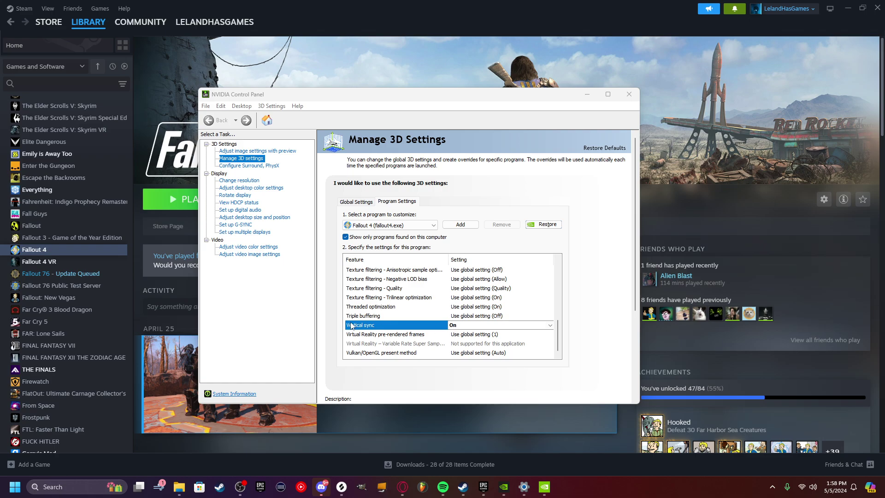
{"action": "left_click", "coordinate": [477, 326]}
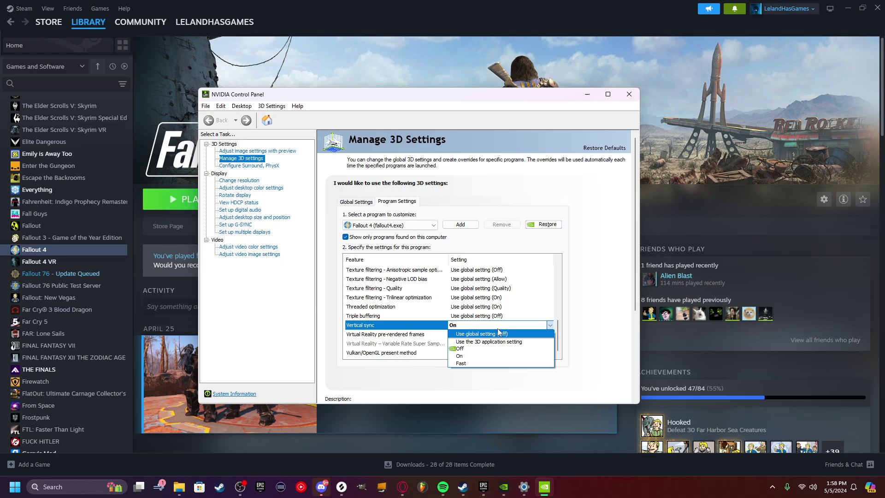
{"action": "left_click", "coordinate": [484, 358]}
{"action": "scroll", "coordinate": [561, 338], "scroll_direction": "up", "scroll_amount": 5}
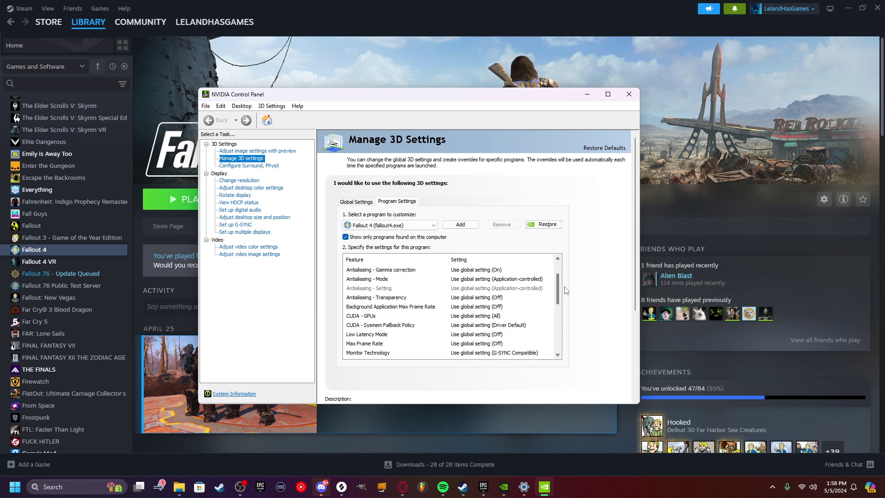
{"action": "scroll", "coordinate": [561, 337], "scroll_direction": "down", "scroll_amount": 5}
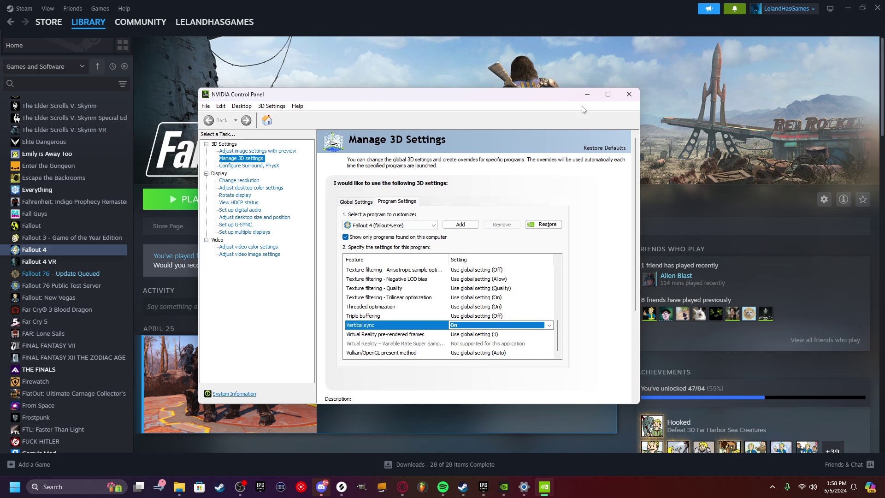
Close NVIDIA Control Panel and start Fallout 4 from the Steam library and its launcher.
{"action": "left_click", "coordinate": [635, 94]}
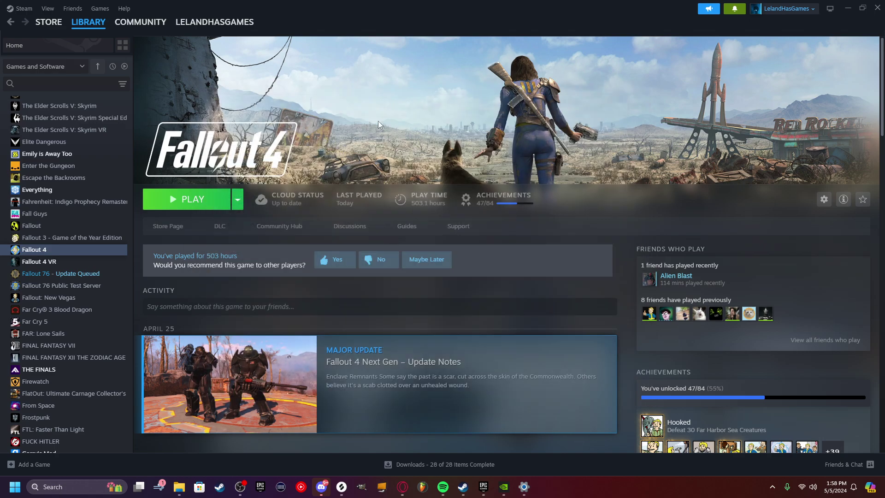
{"action": "left_click", "coordinate": [194, 198]}
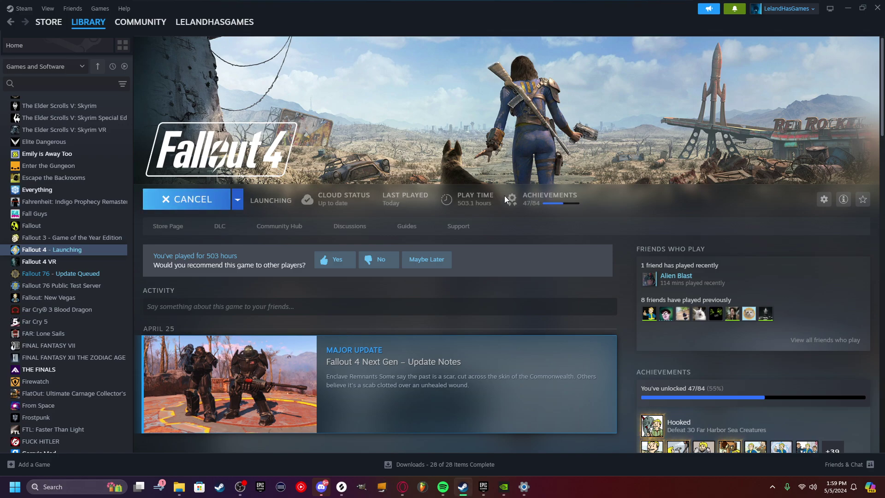
{"action": "left_click", "coordinate": [606, 178]}
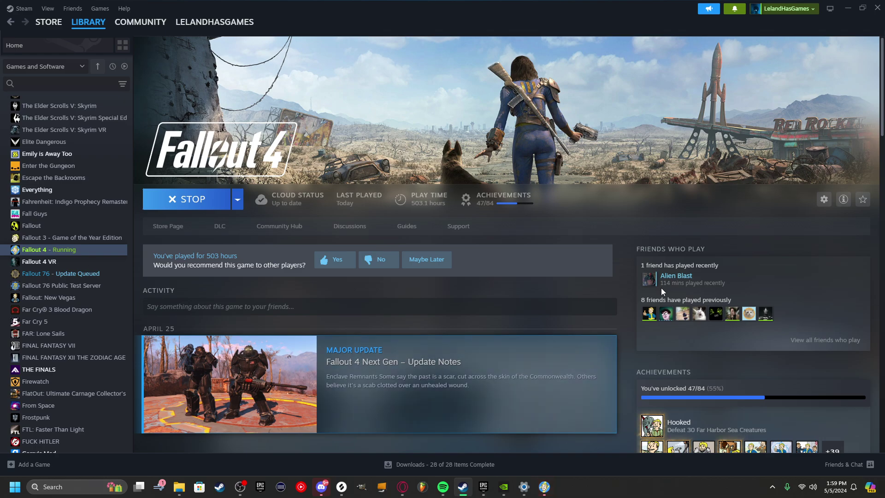
Cycle through open windows with Alt+Tab toward the Fallout4 game window.
{"action": "key", "text": "alt+Tab"}
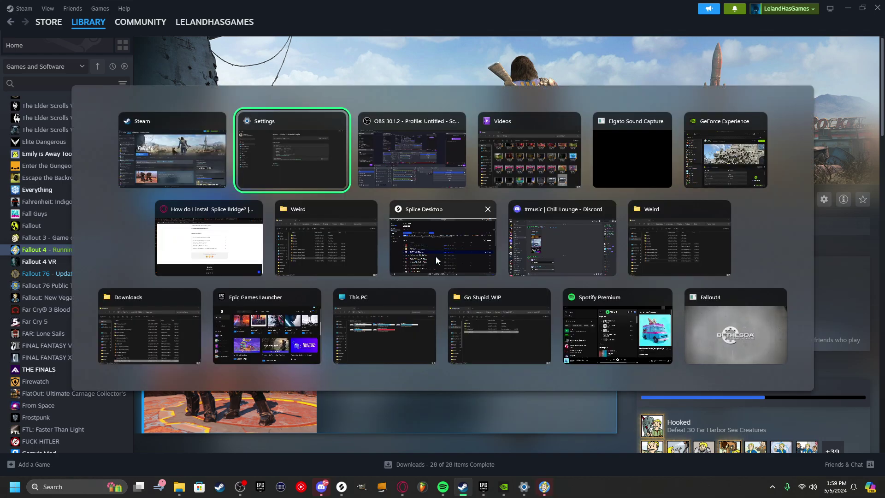
{"action": "key", "text": "Tab"}
{"action": "key", "text": "Tab"}
{"action": "key", "text": "Tab"}
{"action": "key", "text": "Tab"}
{"action": "key", "text": "Tab"}
{"action": "key", "text": "Tab"}
{"action": "key", "text": "Tab"}
{"action": "key", "text": "Tab"}
{"action": "key", "text": "Tab"}
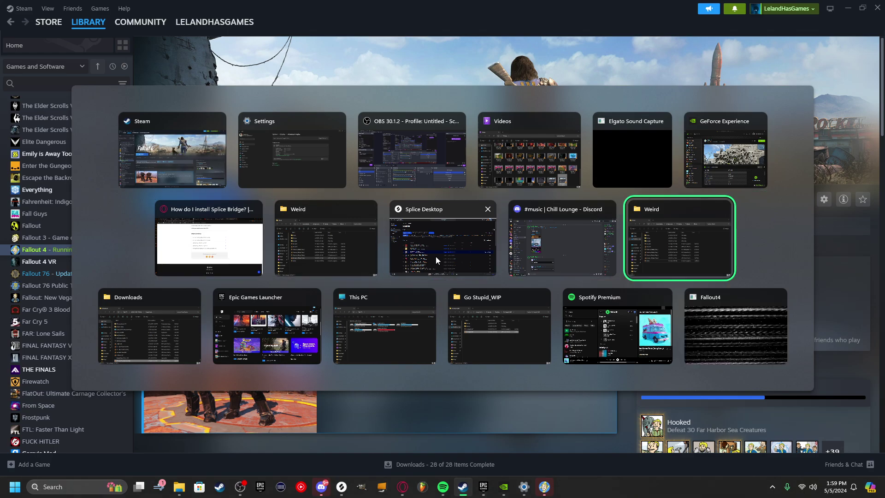
{"action": "key", "text": "Tab"}
{"action": "key", "text": "Tab"}
{"action": "key", "text": "Tab"}
{"action": "key", "text": "Tab"}
{"action": "key", "text": "Tab"}
{"action": "key", "text": "Tab"}
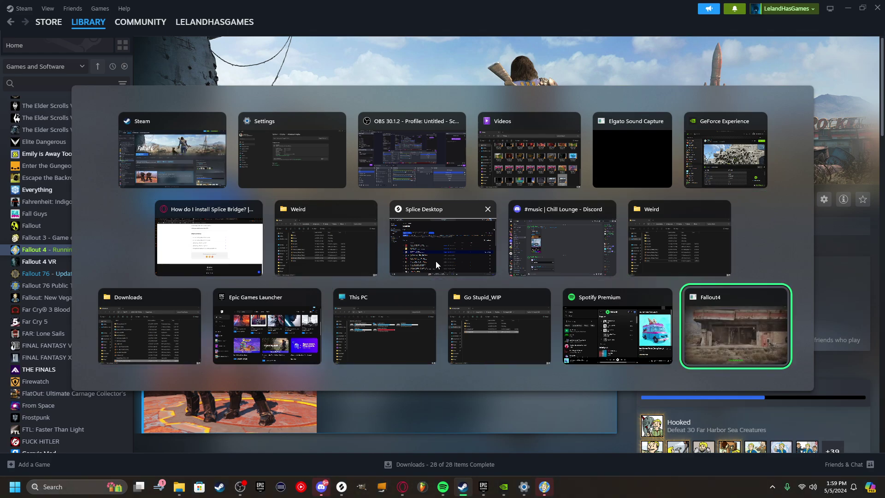
Get past the Fallout 4 title screen and load the level 66 save with CONTINUE.
{"action": "key", "text": "Return"}
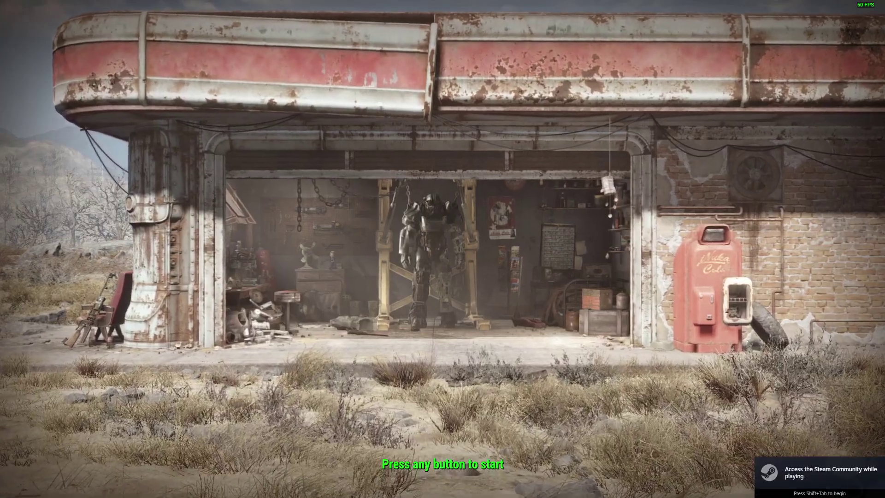
{"action": "key", "text": "Return"}
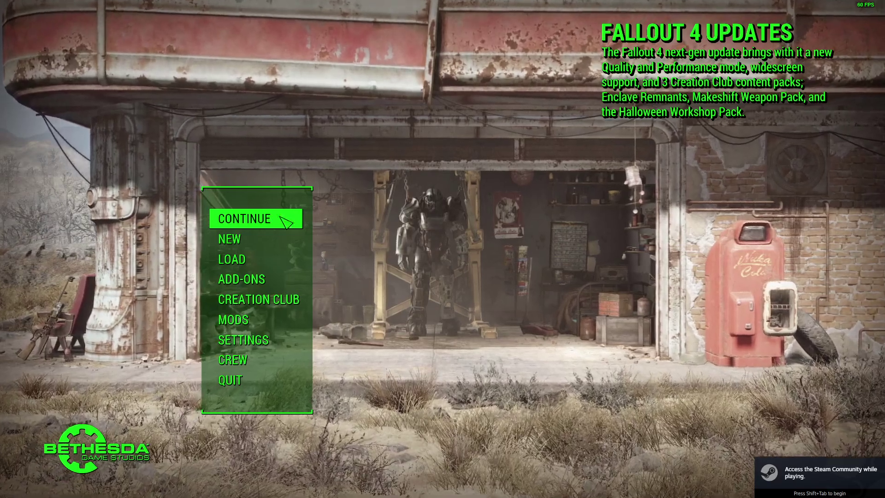
{"action": "left_click", "coordinate": [286, 221]}
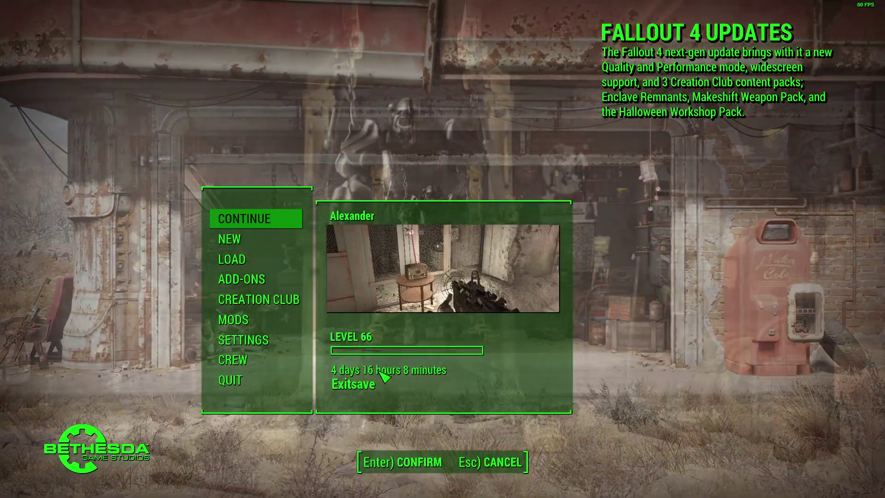
{"action": "key", "text": "Return"}
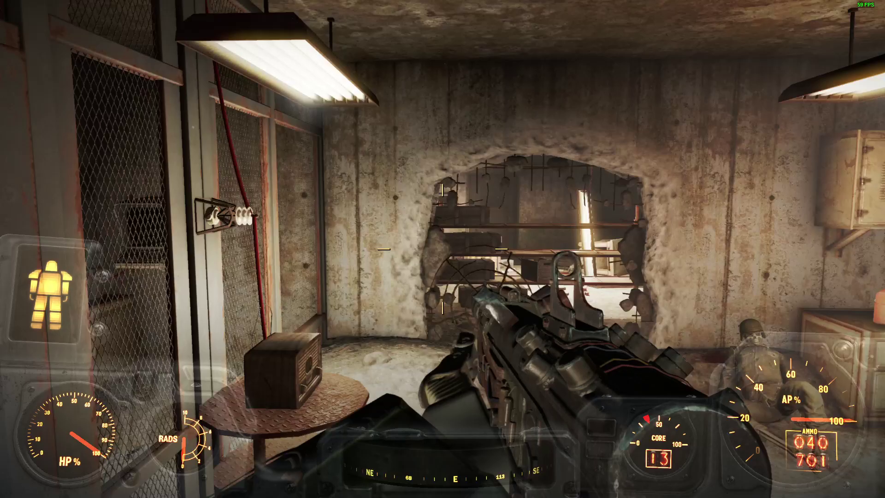
Check the weapons list in the Pip-Boy inventory, then close it.
{"action": "key", "text": "Tab"}
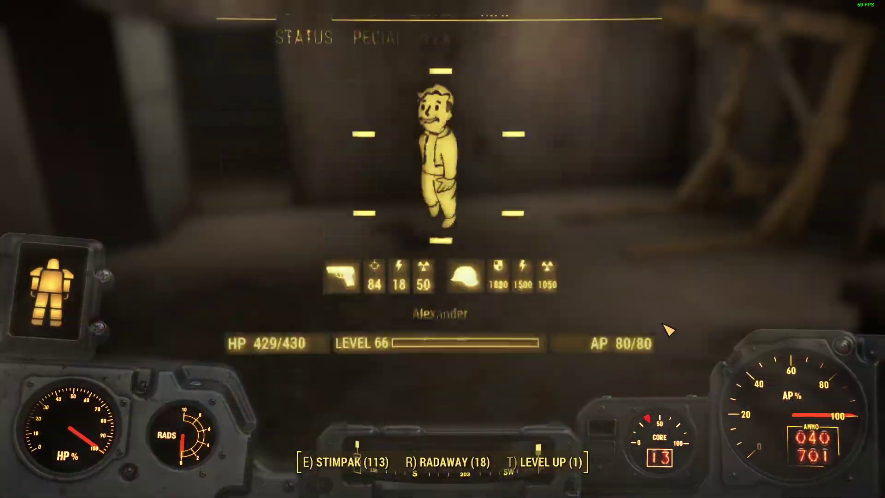
{"action": "left_click", "coordinate": [370, 45]}
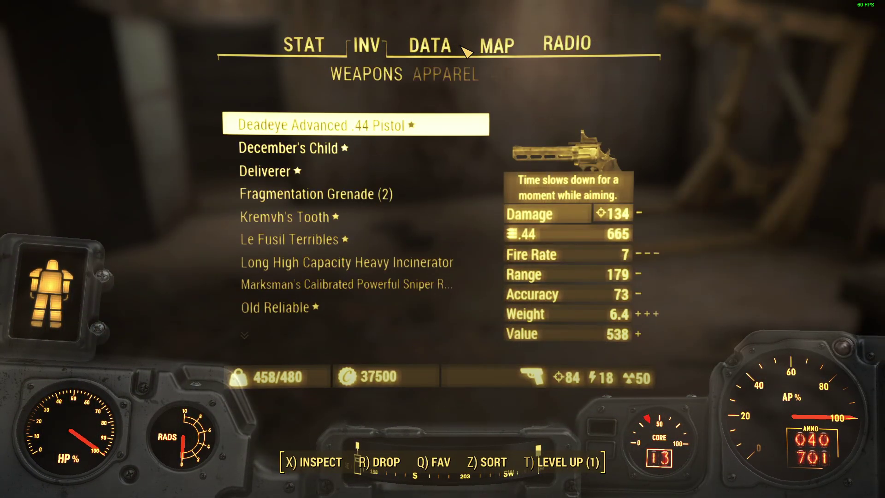
{"action": "key", "text": "Tab"}
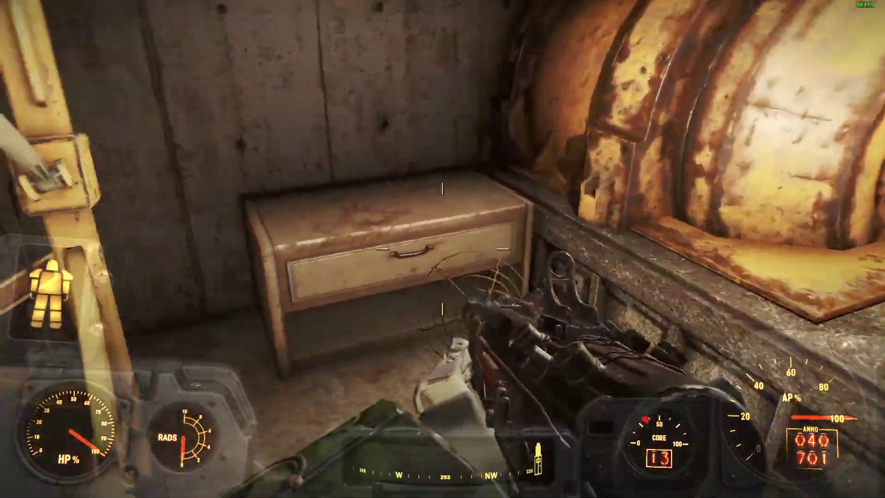
Loot the cabinet's bottlecaps, the holotape, the password note and the Taboo Tattoos magazine.
{"action": "key", "text": "e"}
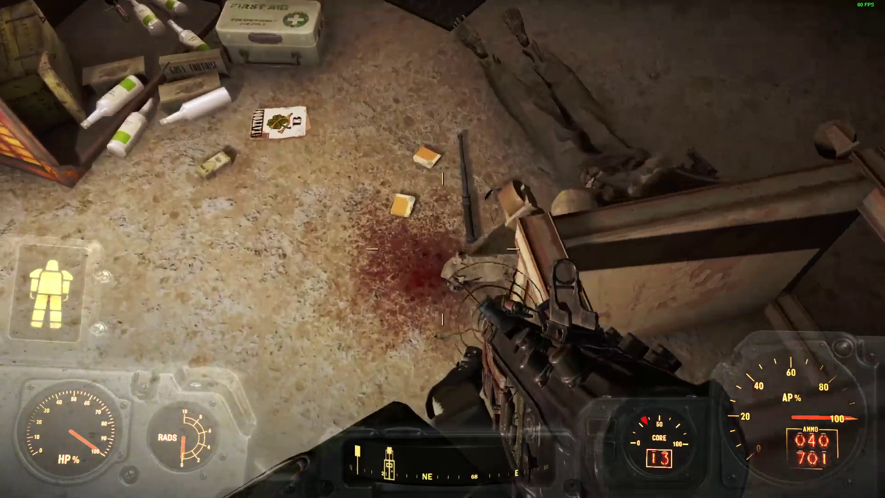
{"action": "key", "text": "e"}
{"action": "key", "text": "e"}
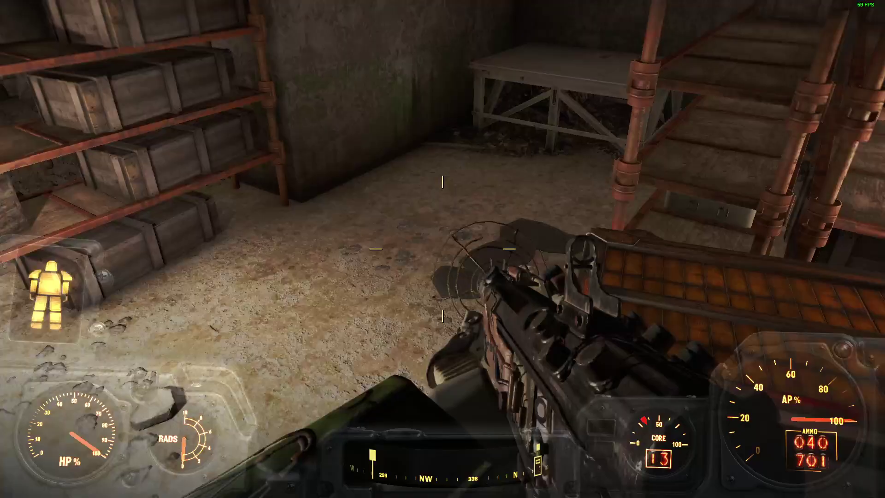
{"action": "key", "text": "e"}
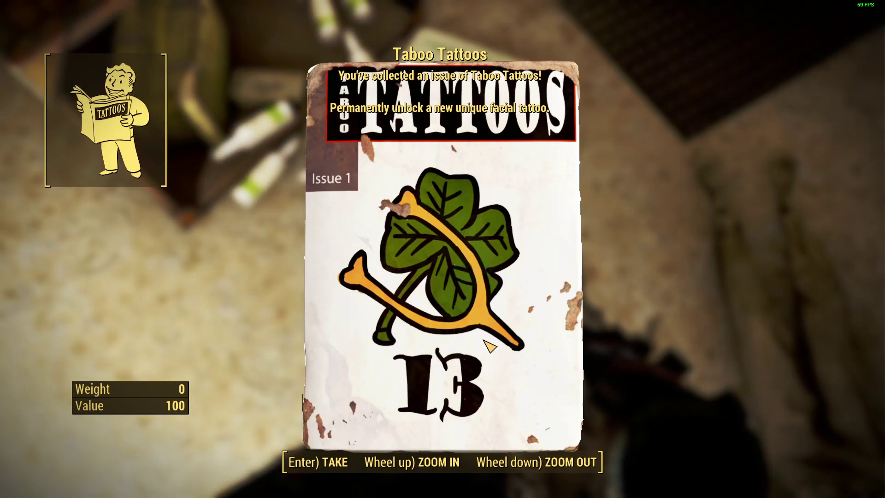
{"action": "key", "text": "Return"}
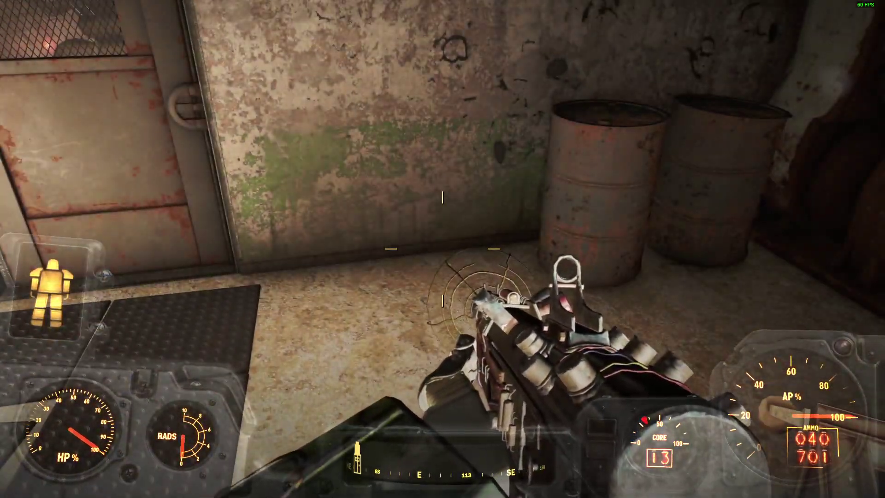
Save and quit Fallout 4 using QUIT in the pause menu.
{"action": "key", "text": "Escape"}
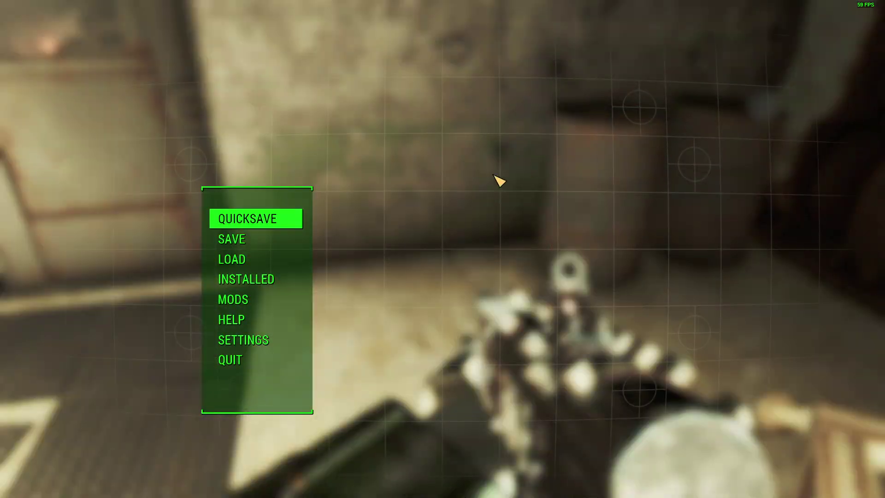
{"action": "left_click", "coordinate": [251, 366]}
{"action": "left_click", "coordinate": [451, 462]}
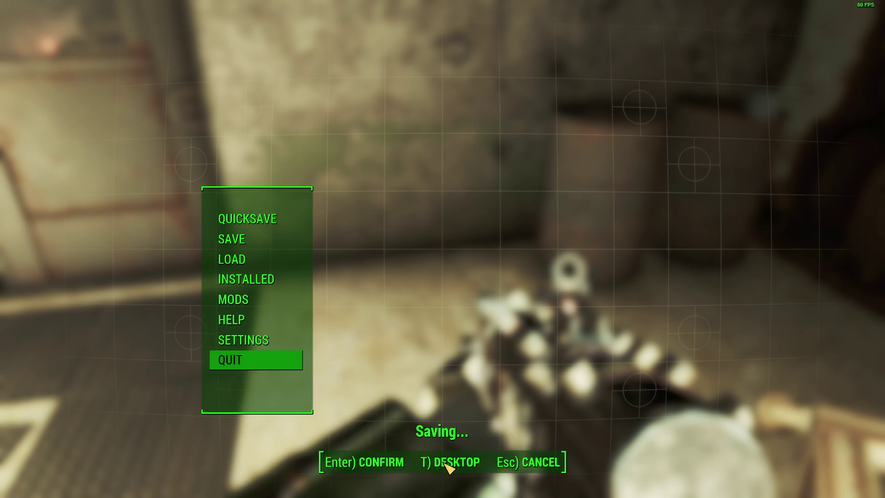